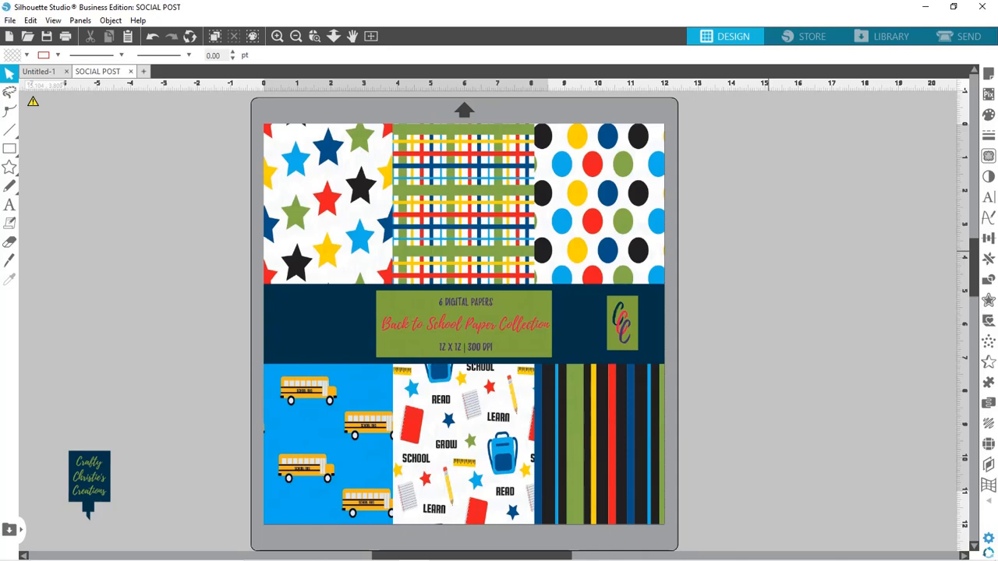
# Step: In the Untitled-1 document, import the six selected school digital paper files into the library's Patterns folder, then hide the library
pyautogui.click(41, 71)
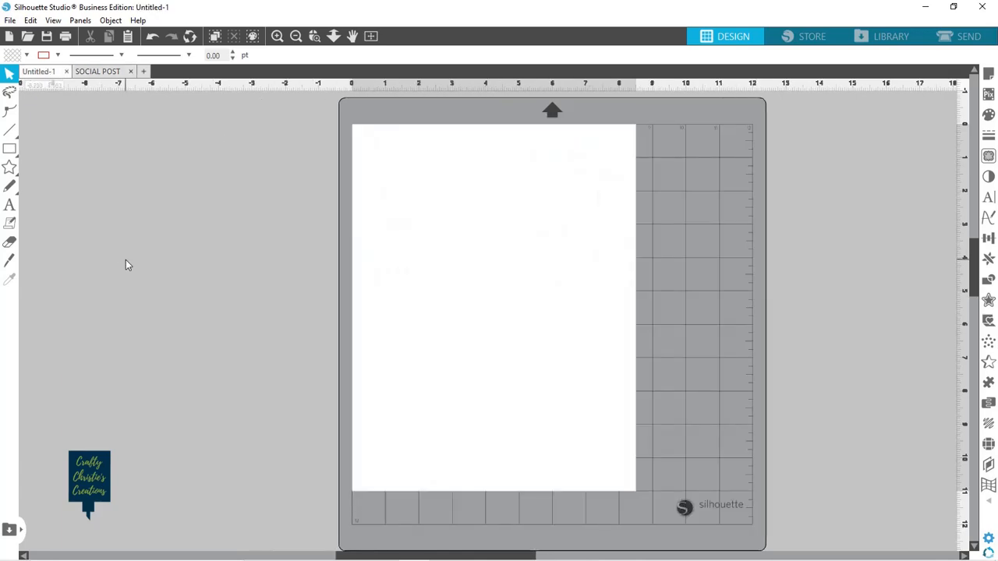
pyautogui.click(21, 528)
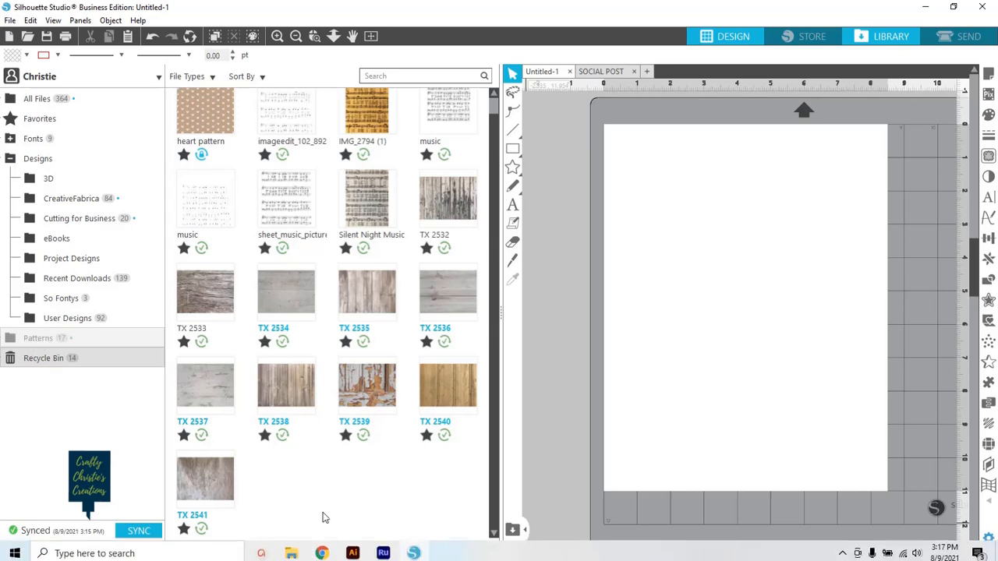
pyautogui.click(293, 550)
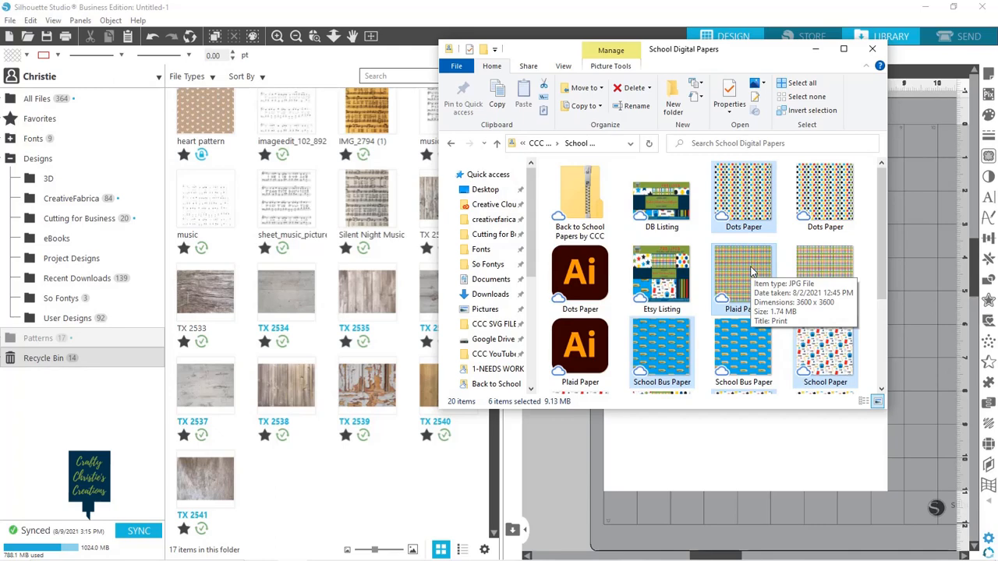
pyautogui.moveTo(752, 270); pyautogui.dragTo(278, 515)
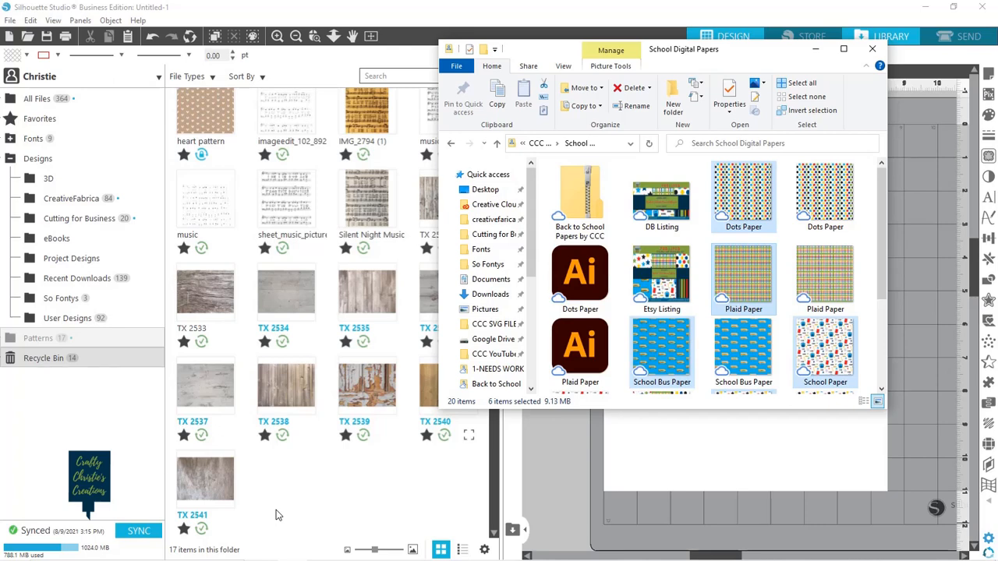
pyautogui.click(816, 54)
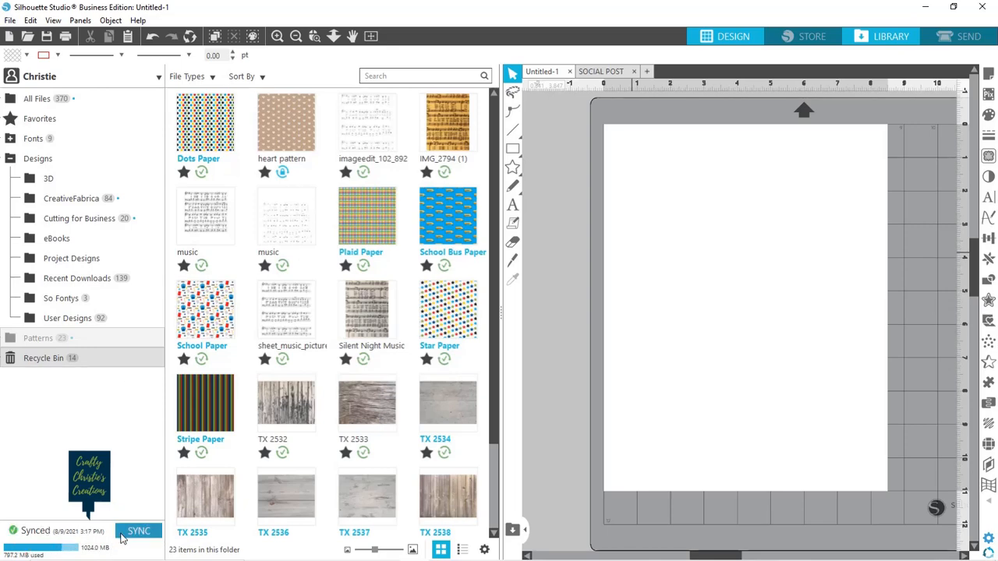
pyautogui.click(526, 533)
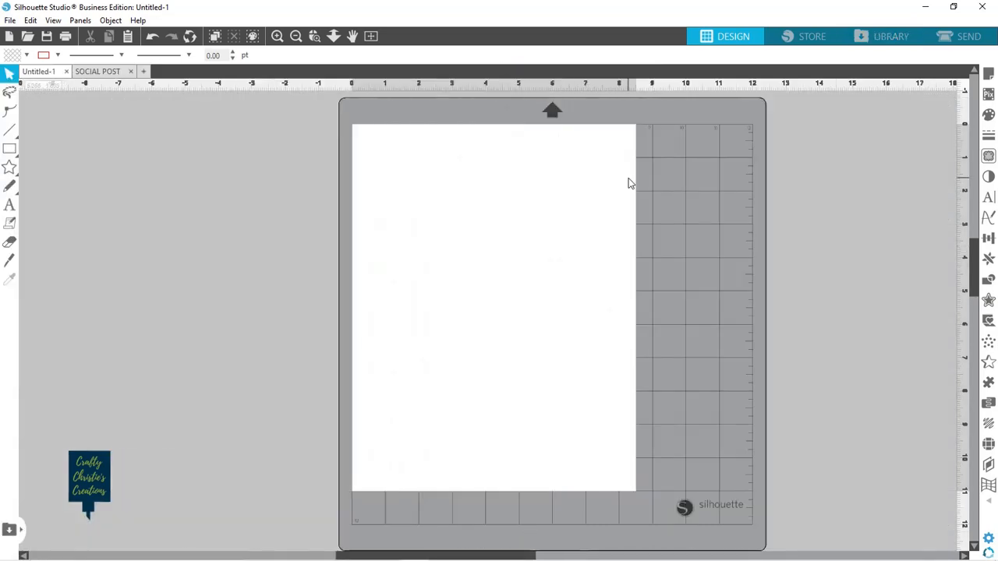
# Step: Add the text "Back to School" near the top of the page, with each word on its own line
pyautogui.click(9, 204)
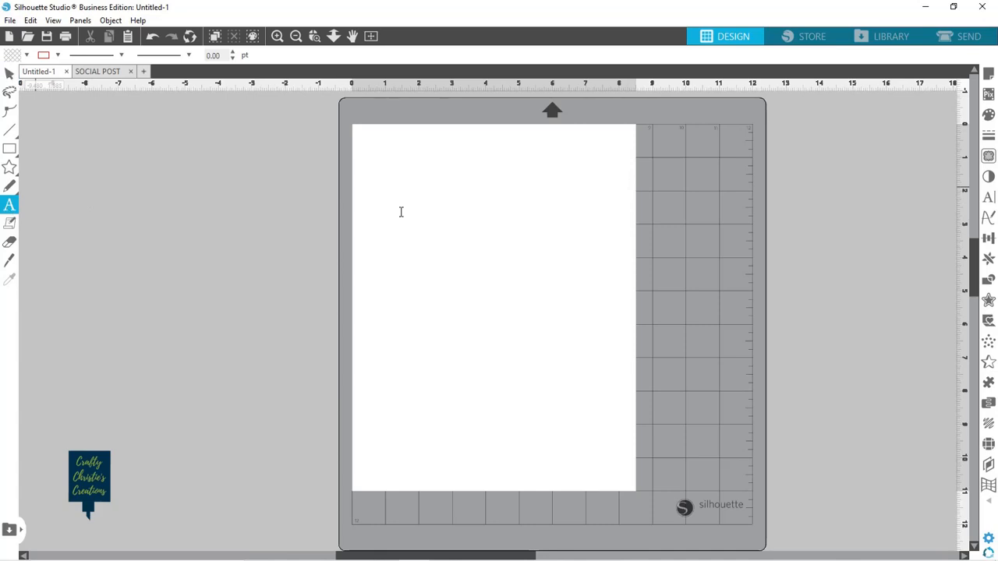
pyautogui.click(445, 194)
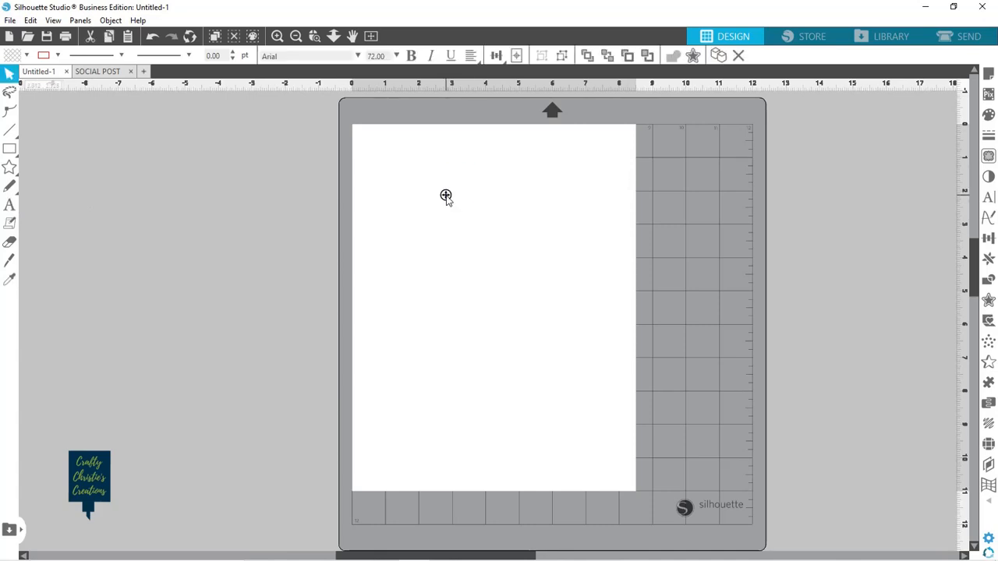
pyautogui.write('Back')
pyautogui.press('Return')
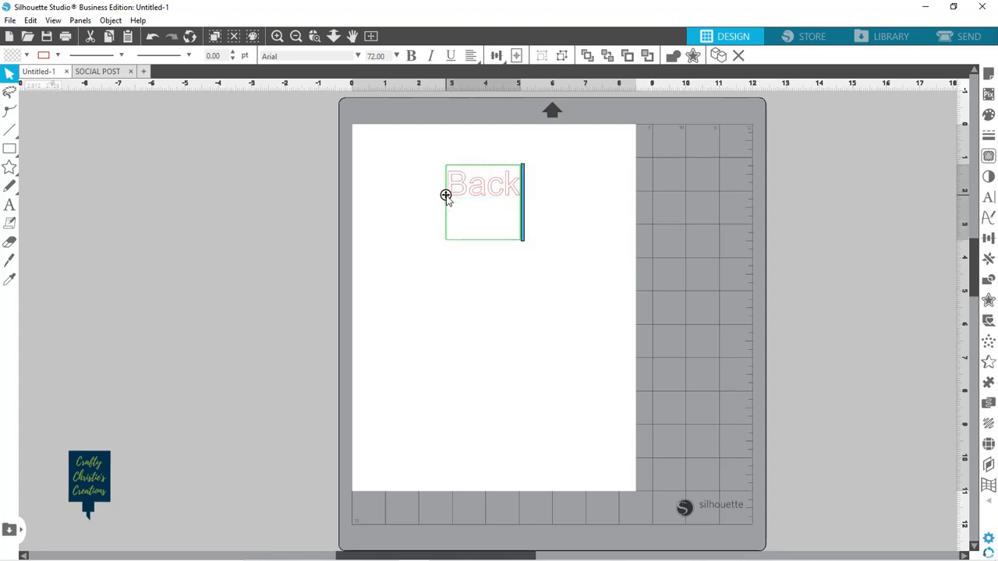
pyautogui.write('to')
pyautogui.press('Return')
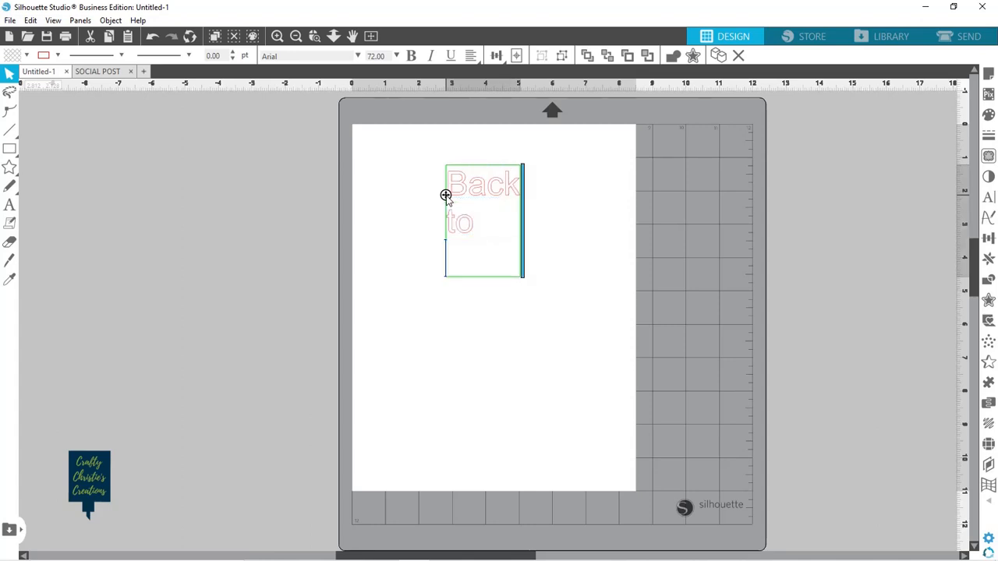
pyautogui.write('School')
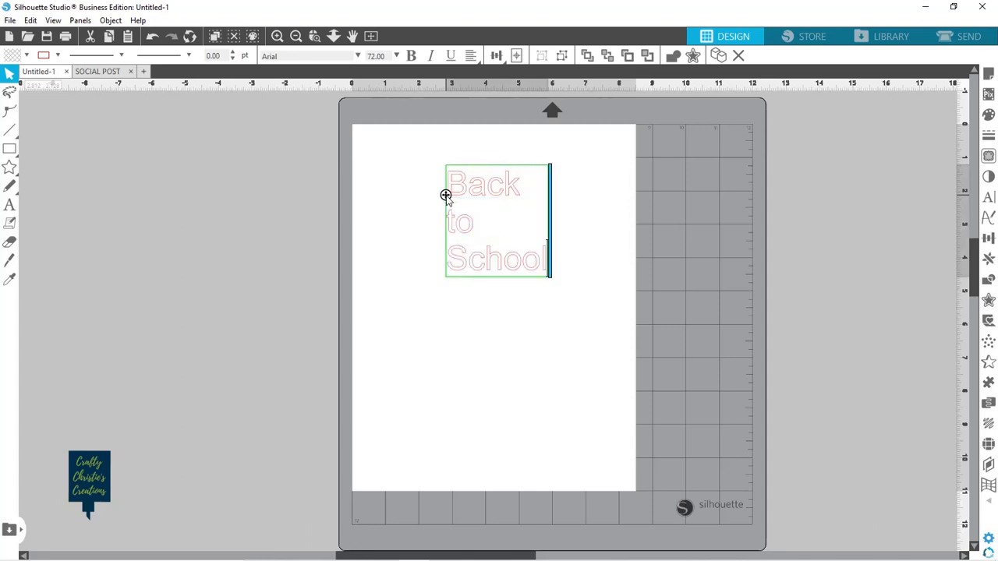
pyautogui.click(458, 343)
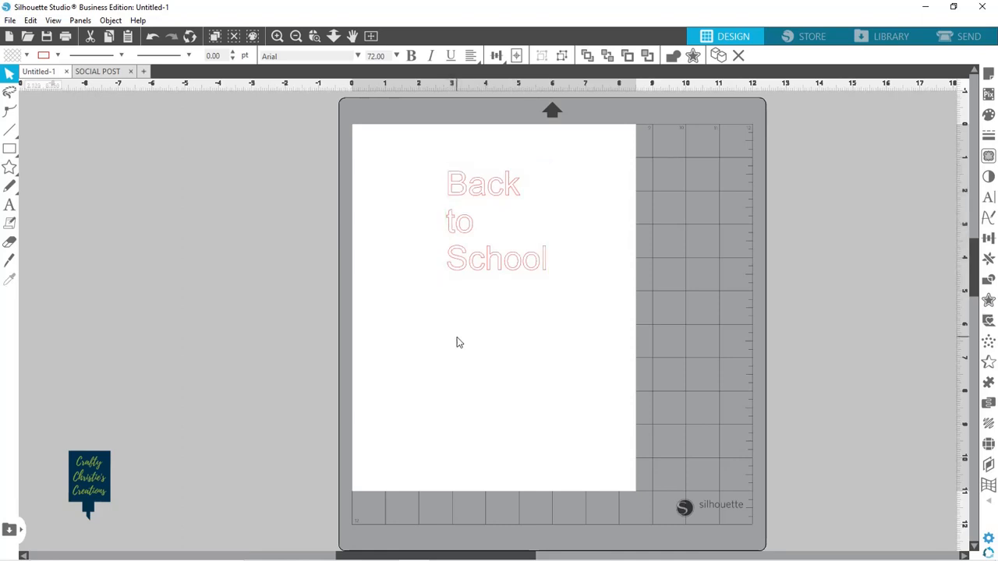
# Step: Centre-justify the three-line "Back to School" text and set its font to Impact
pyautogui.click(472, 251)
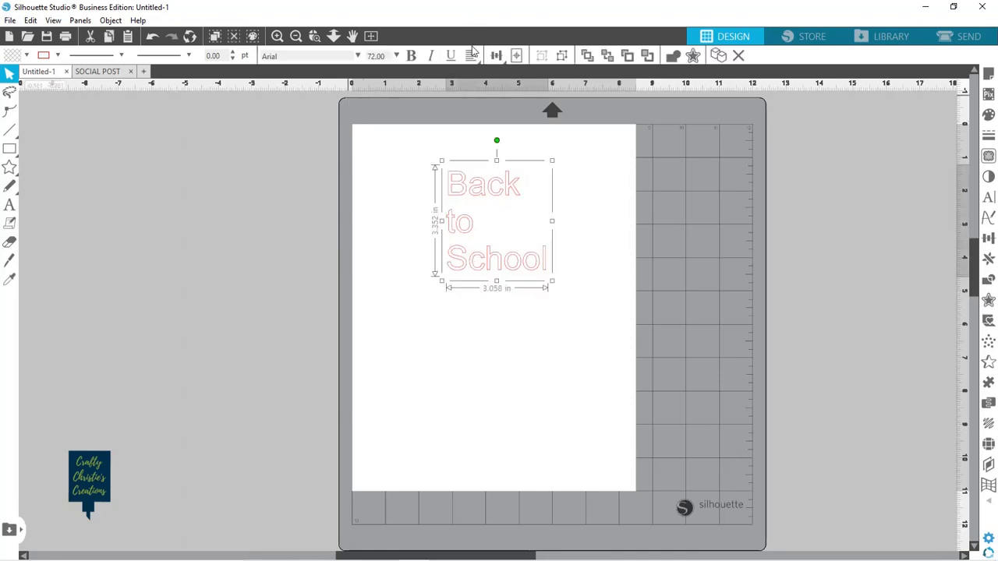
pyautogui.click(470, 56)
pyautogui.click(491, 76)
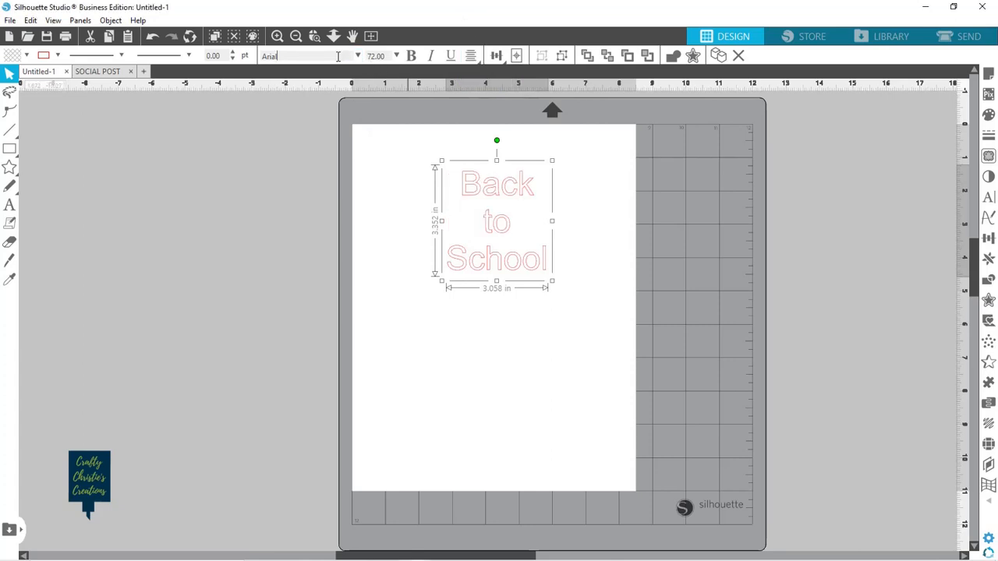
pyautogui.moveTo(337, 56); pyautogui.dragTo(263, 67)
pyautogui.press('Return')
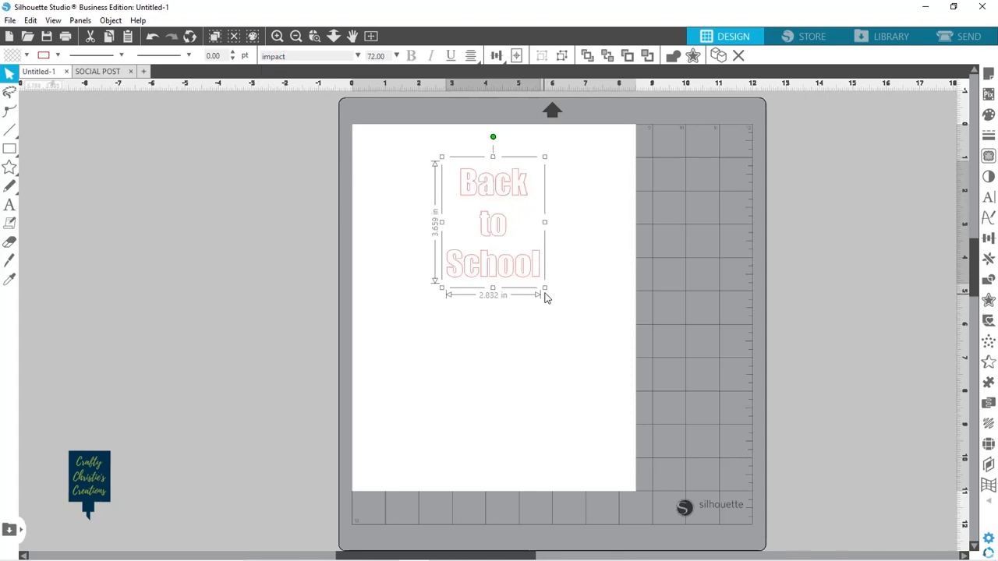
# Step: Enlarge the text to about 6.7 by 8.6 in and centre it on the page
pyautogui.moveTo(545, 289); pyautogui.dragTo(660, 468)
pyautogui.moveTo(595, 433); pyautogui.dragTo(522, 421)
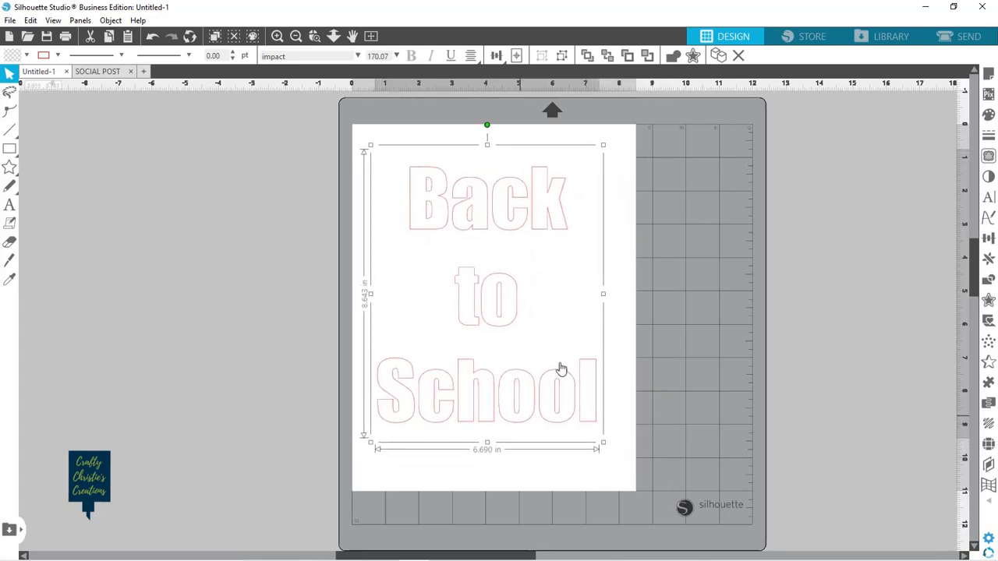
pyautogui.click(517, 56)
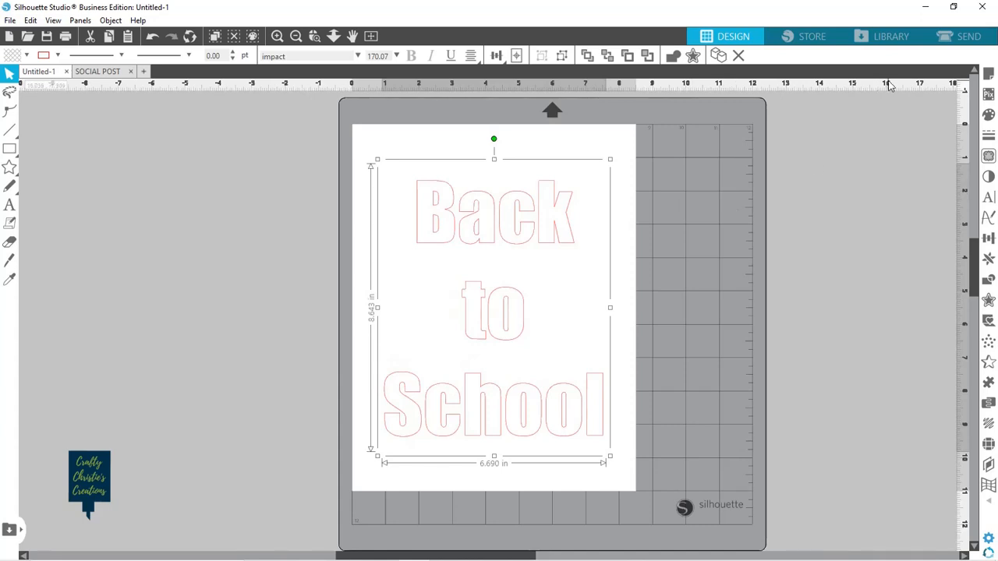
# Step: Fill the "Back to School" text with the imported school supplies pattern
pyautogui.click(988, 115)
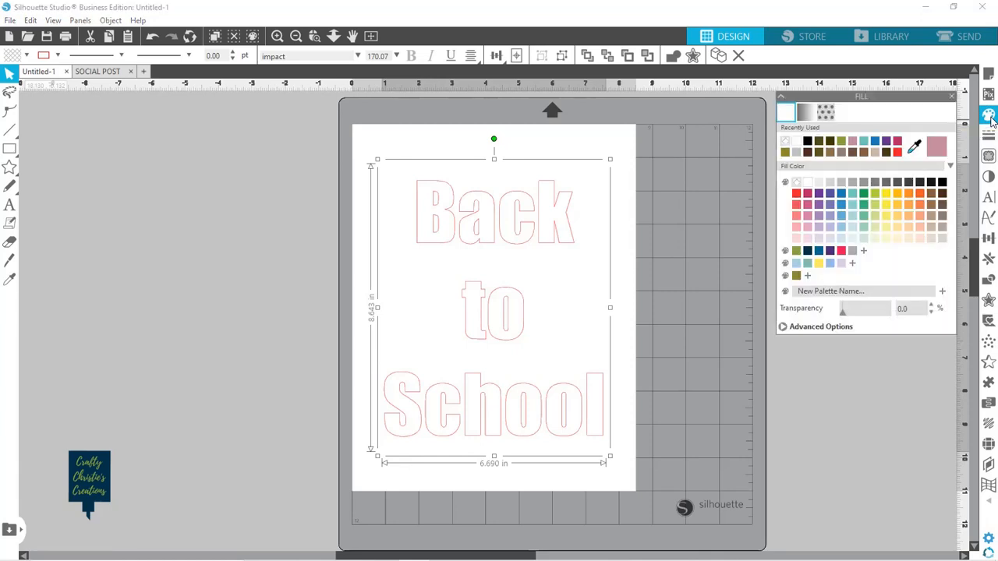
pyautogui.click(828, 117)
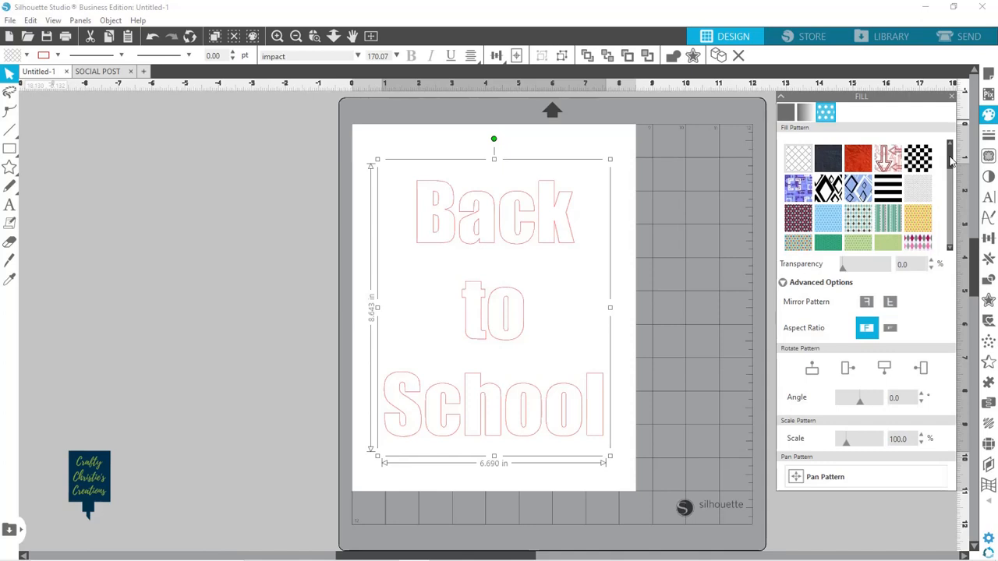
pyautogui.moveTo(950, 160); pyautogui.dragTo(953, 227)
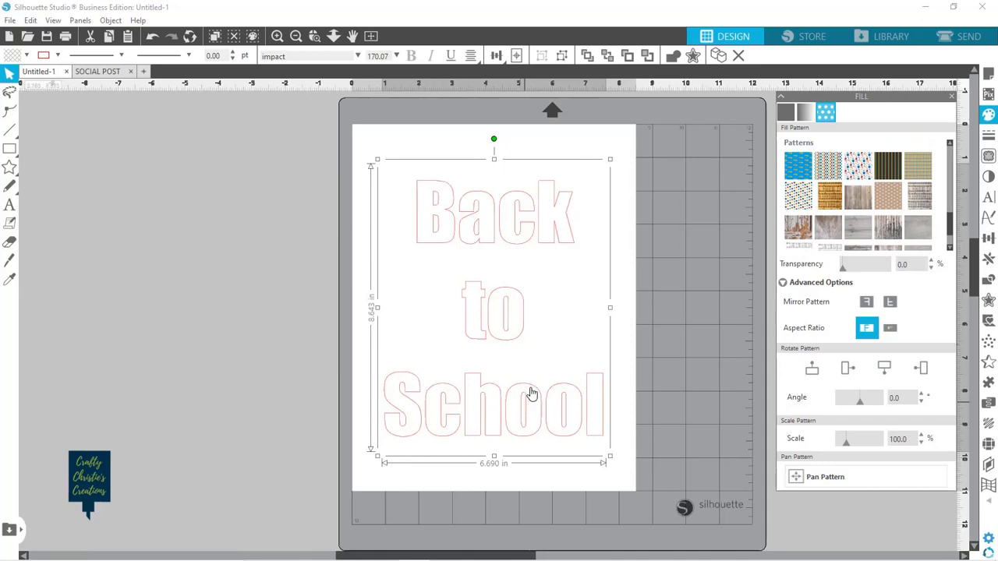
pyautogui.click(858, 167)
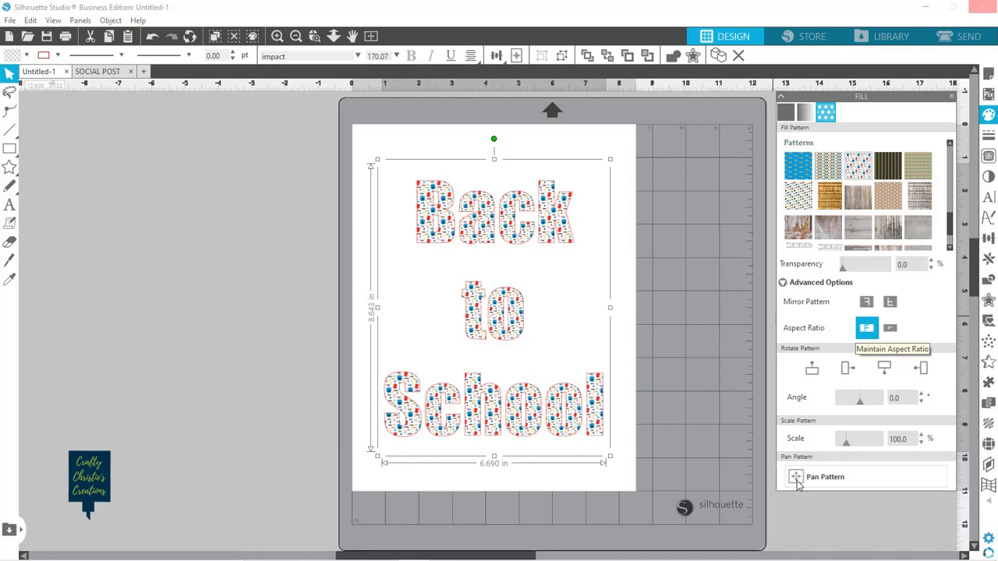
# Step: Scale the school supplies pattern inside the text to 365% and pan it up and sideways within the letters
pyautogui.click(846, 443)
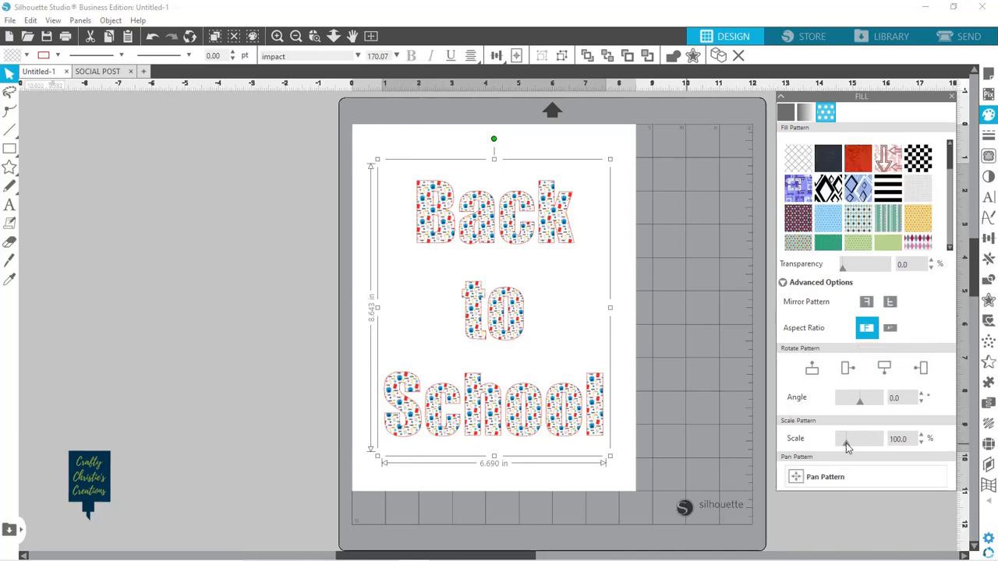
pyautogui.moveTo(846, 443); pyautogui.dragTo(870, 447)
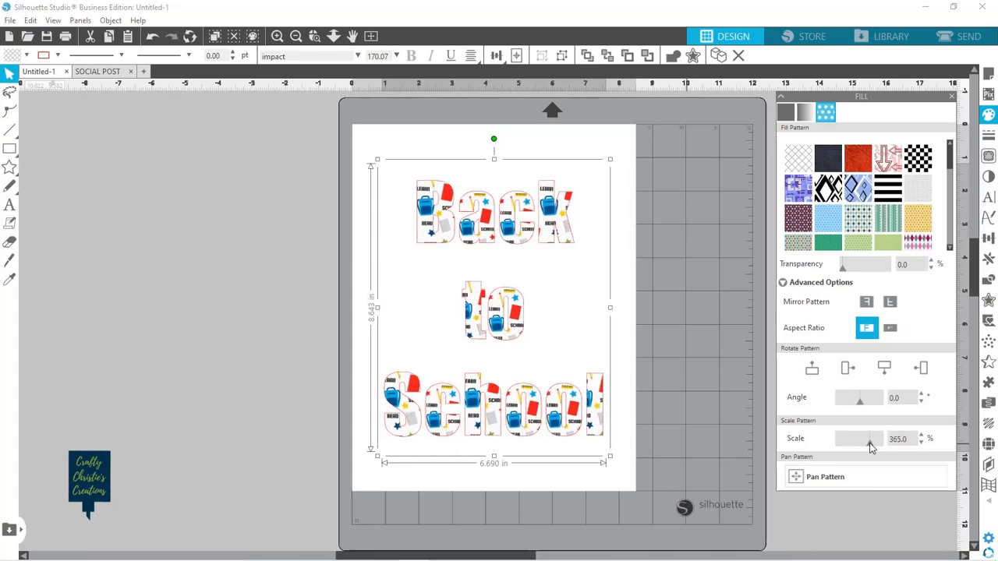
pyautogui.click(796, 478)
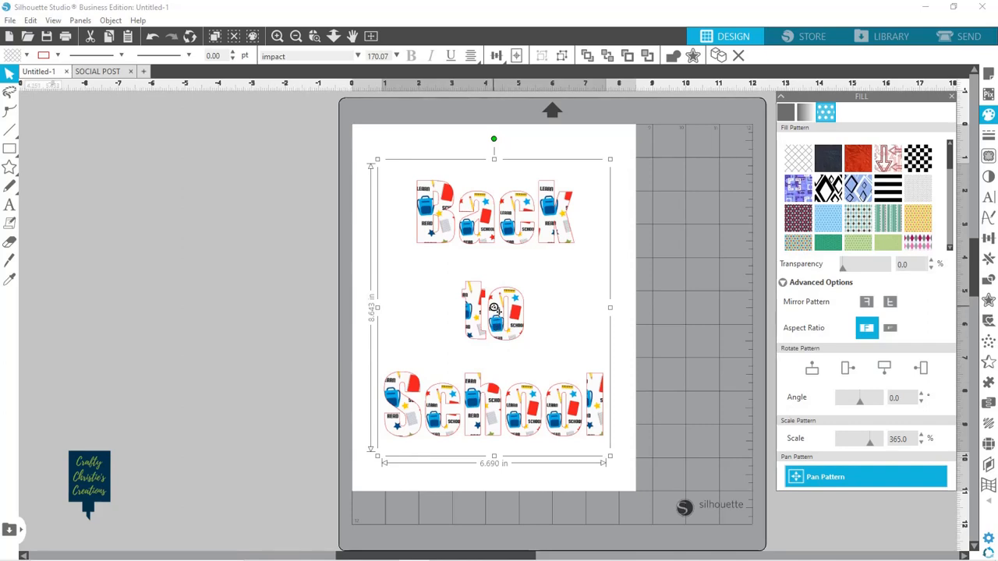
pyautogui.moveTo(494, 308); pyautogui.dragTo(508, 268)
pyautogui.moveTo(511, 302); pyautogui.dragTo(544, 303)
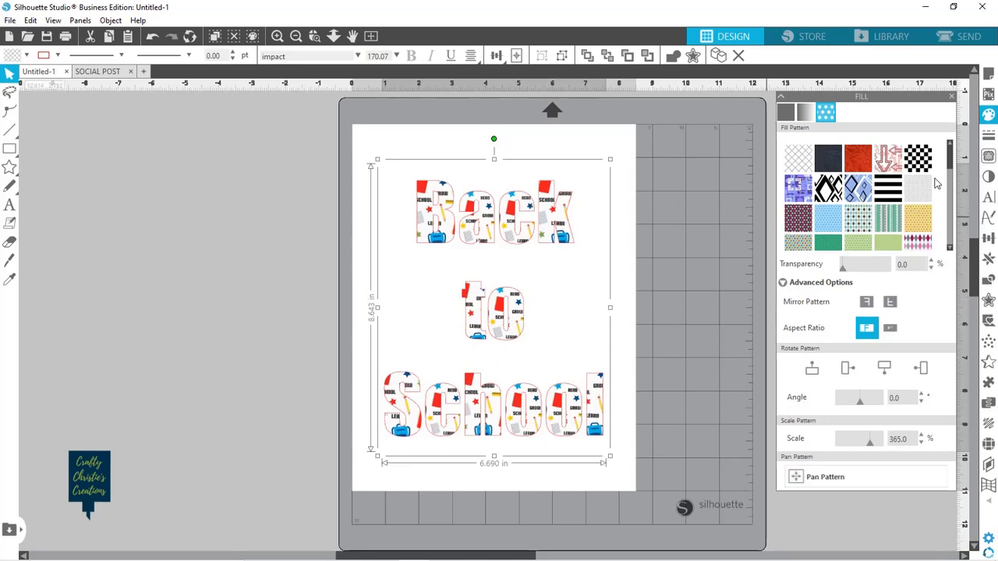
# Step: Replace the text's fill with the imported multicoloured star pattern
pyautogui.moveTo(949, 168); pyautogui.dragTo(947, 241)
pyautogui.scroll(-2, 947, 242)
pyautogui.scroll(1, 947, 241)
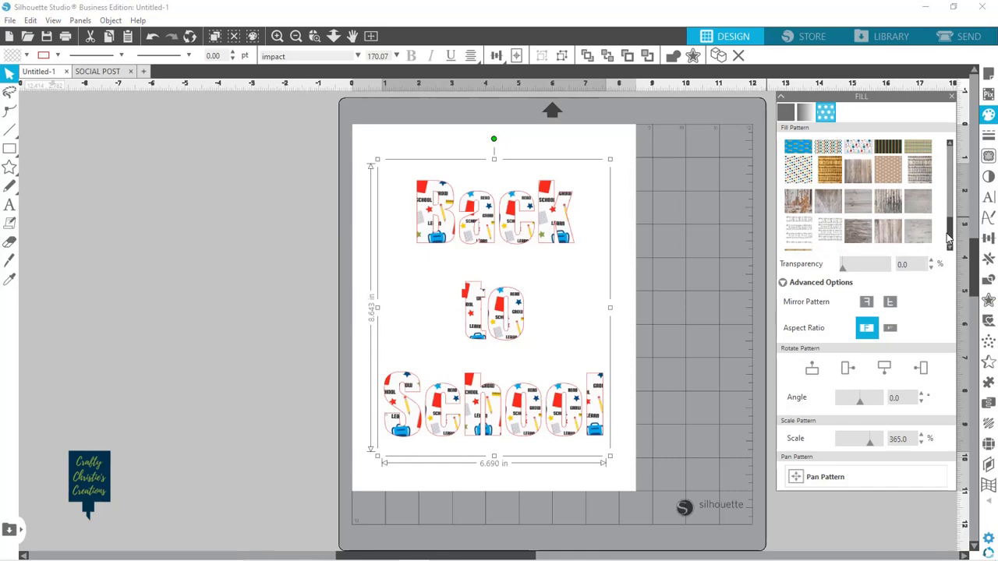
pyautogui.click(796, 177)
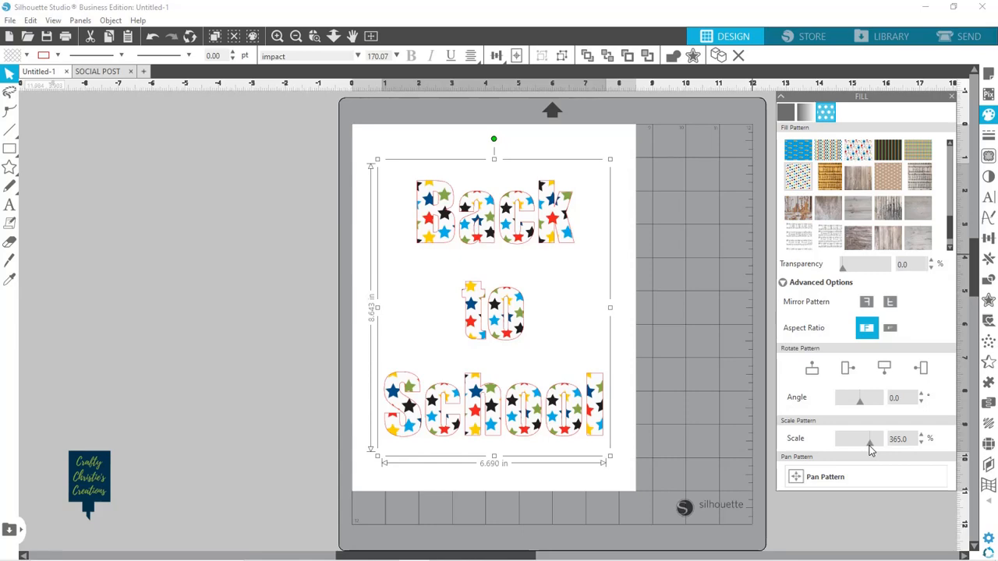
# Step: Set the star pattern's scale to 133% and pan it slightly within the letters
pyautogui.moveTo(870, 446); pyautogui.dragTo(885, 449)
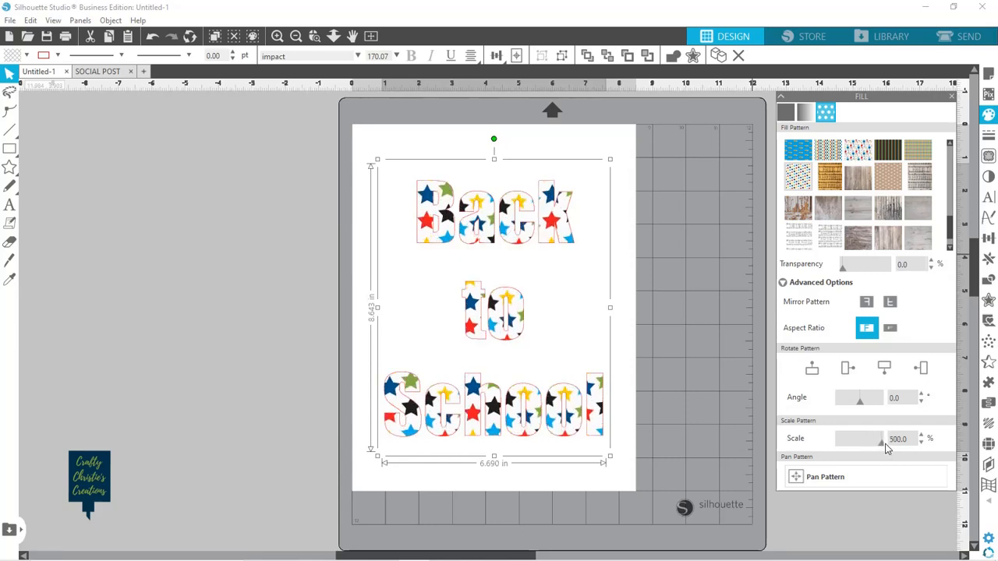
pyautogui.click(872, 443)
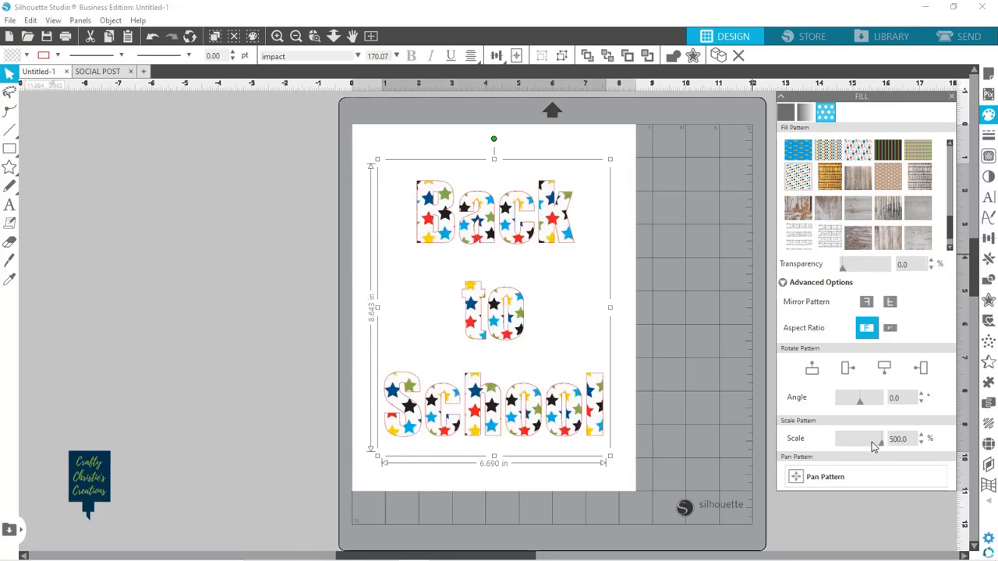
pyautogui.moveTo(870, 446); pyautogui.dragTo(849, 440)
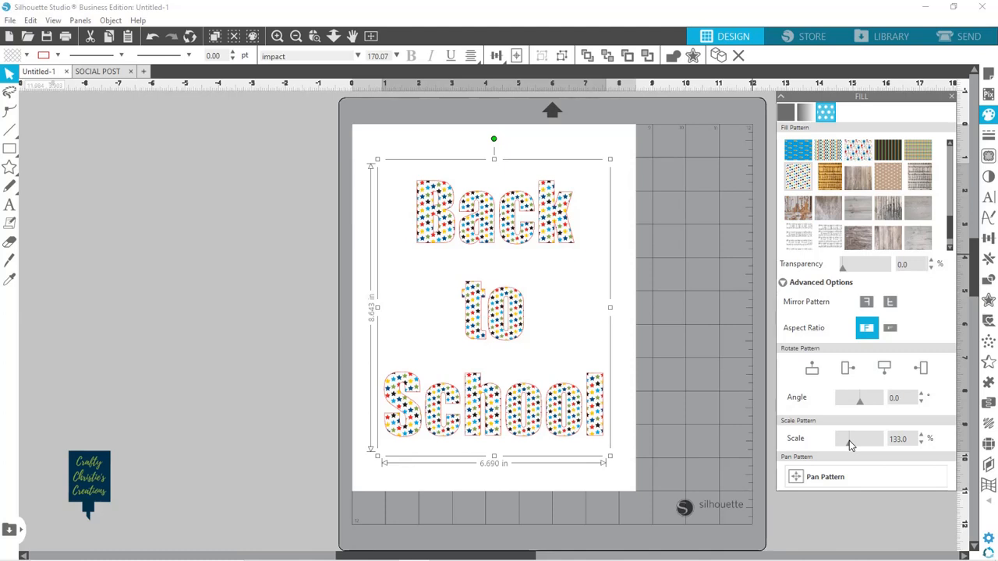
pyautogui.click(797, 478)
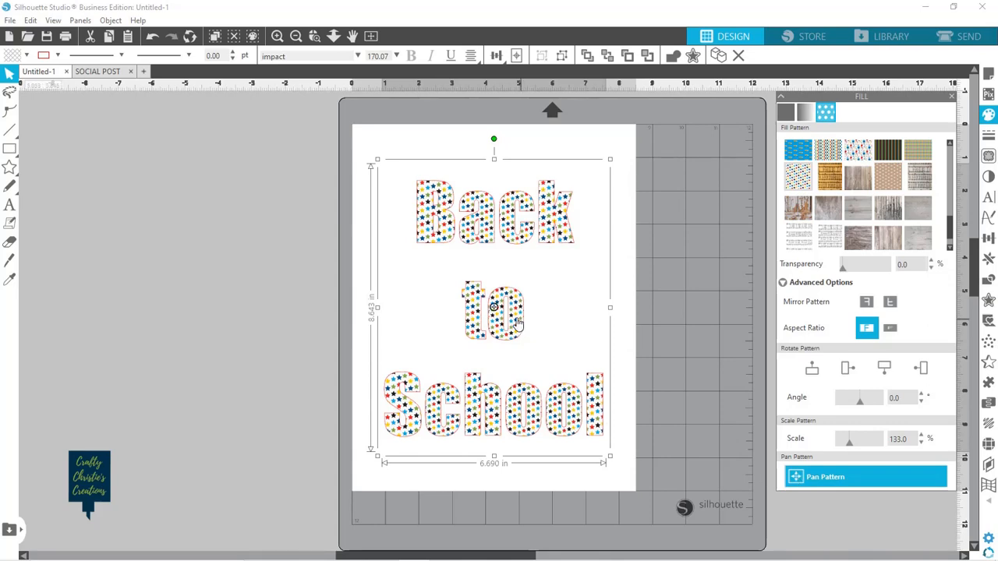
pyautogui.moveTo(493, 306); pyautogui.dragTo(533, 317)
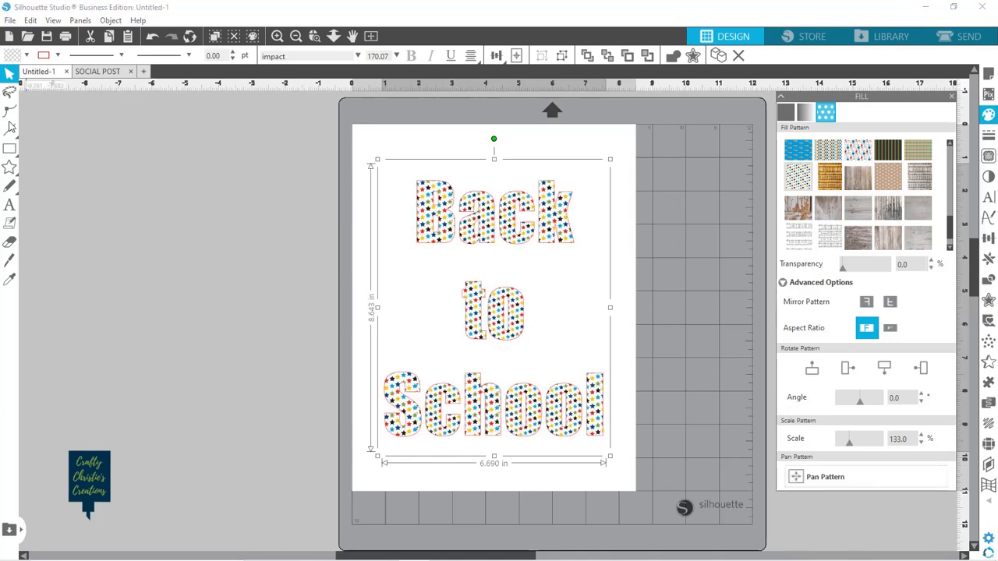
# Step: Draw a five-pointed star about 5.4 by 5.5 in beside the page and fill it with the school bus pattern
pyautogui.click(9, 167)
pyautogui.click(28, 167)
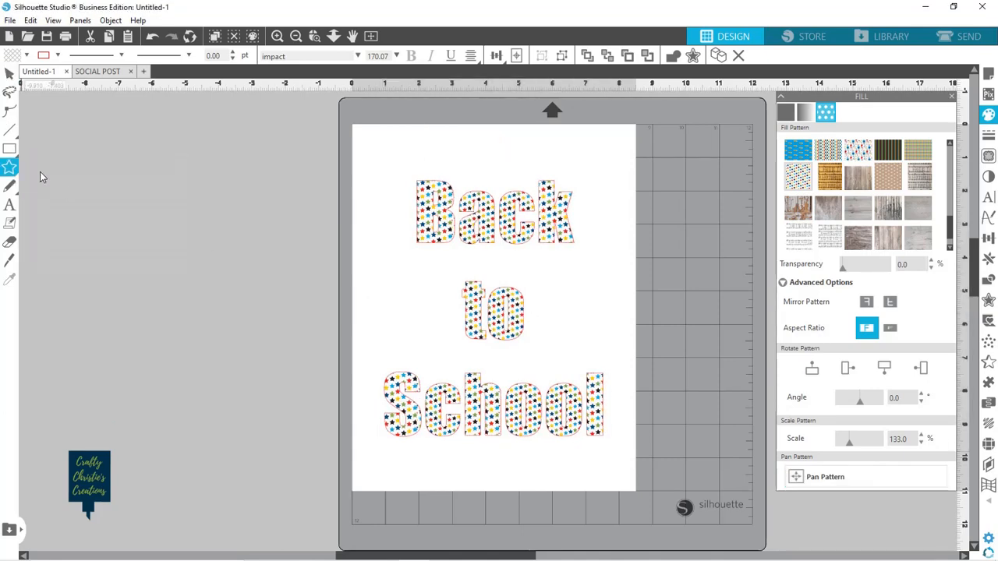
pyautogui.moveTo(80, 198)
pyautogui.mouseDown()
pyautogui.moveTo(195, 298)
pyautogui.moveTo(150, 264)
pyautogui.moveTo(221, 269)
pyautogui.moveTo(262, 286)
pyautogui.mouseUp()
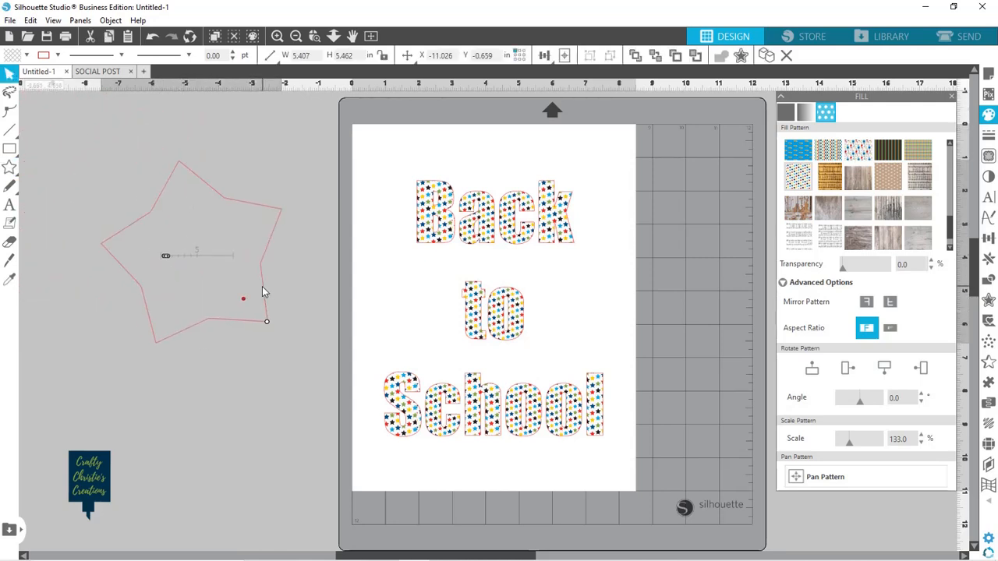
pyautogui.click(801, 154)
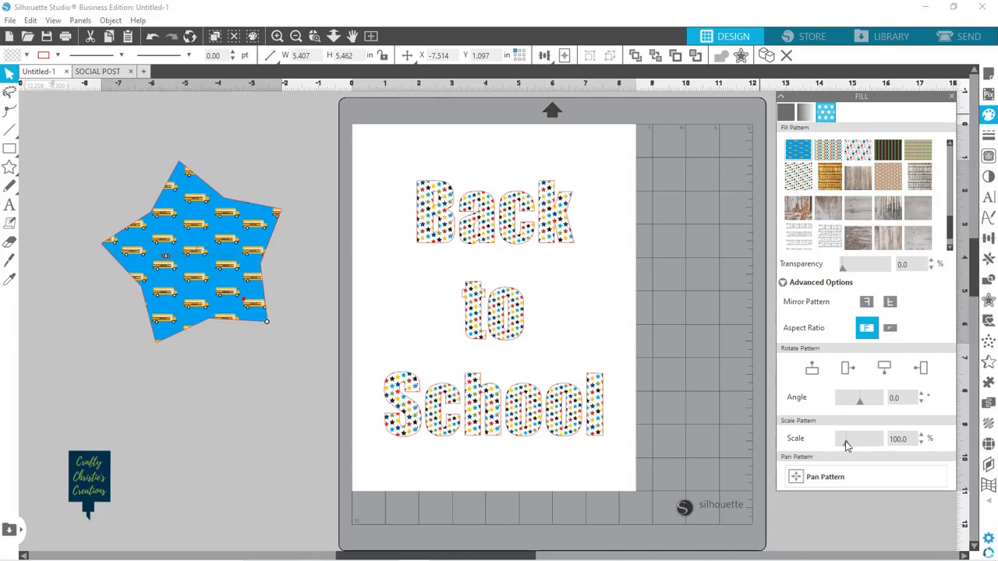
# Step: Scale the school bus pattern inside the star to 55% and pan it slightly within the shape
pyautogui.moveTo(846, 444)
pyautogui.mouseDown()
pyautogui.moveTo(863, 446)
pyautogui.moveTo(842, 442)
pyautogui.mouseUp()
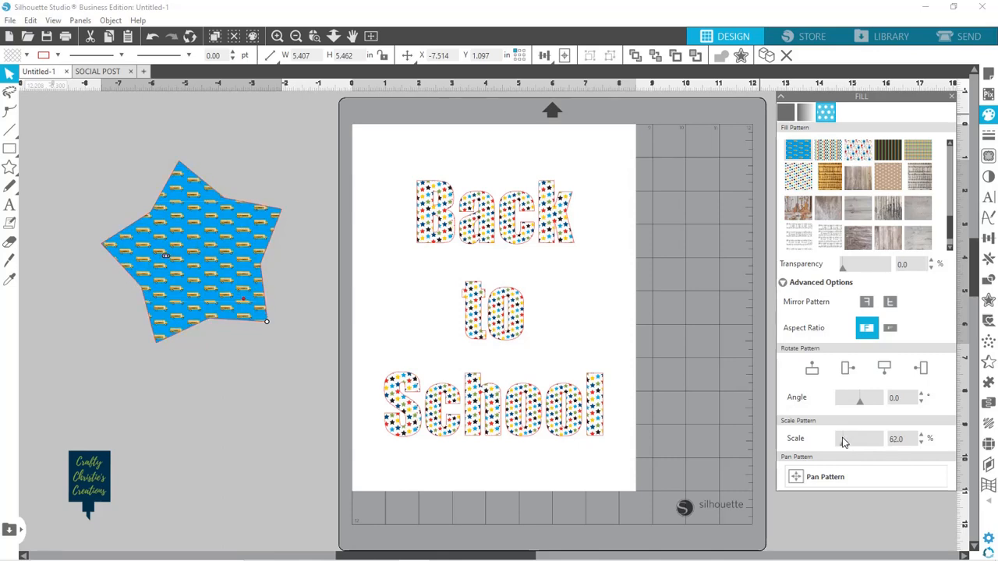
pyautogui.click(796, 478)
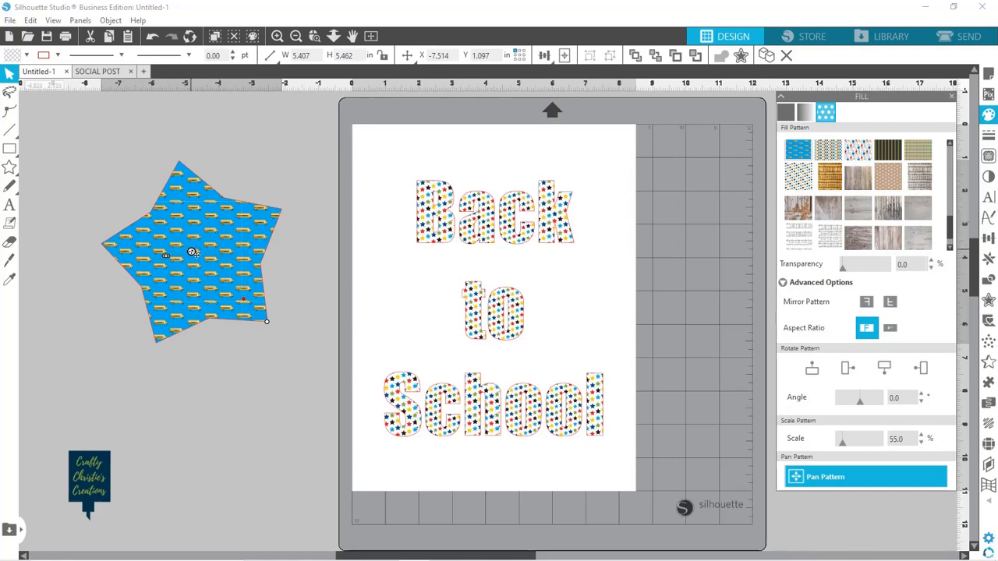
pyautogui.moveTo(193, 252)
pyautogui.mouseDown()
pyautogui.moveTo(205, 252)
pyautogui.moveTo(194, 242)
pyautogui.mouseUp()
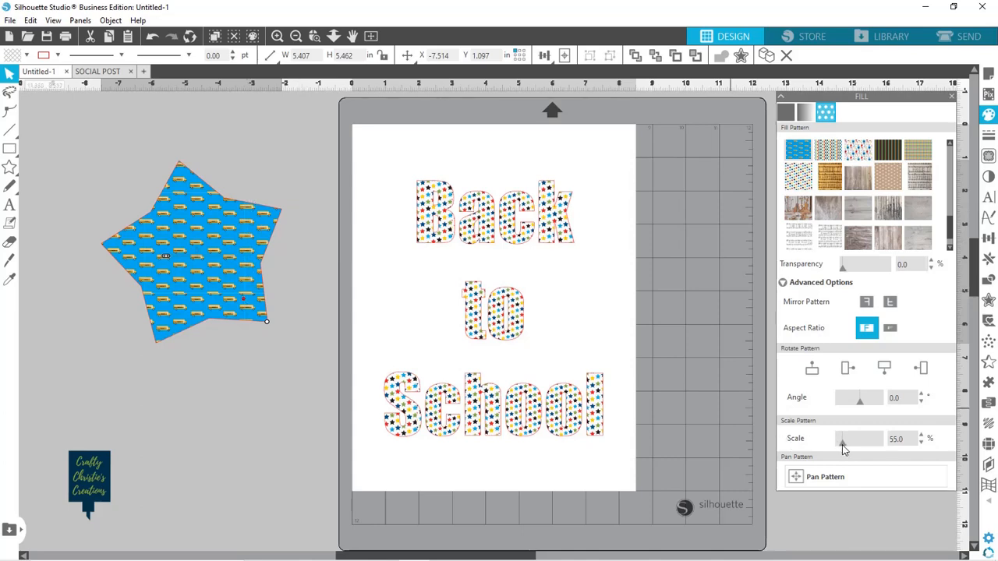
# Step: Set the star's bus pattern scale to 97% and move the star slightly down and to the left, to about X -7.663, Y 1.228 in
pyautogui.moveTo(842, 448); pyautogui.dragTo(847, 449)
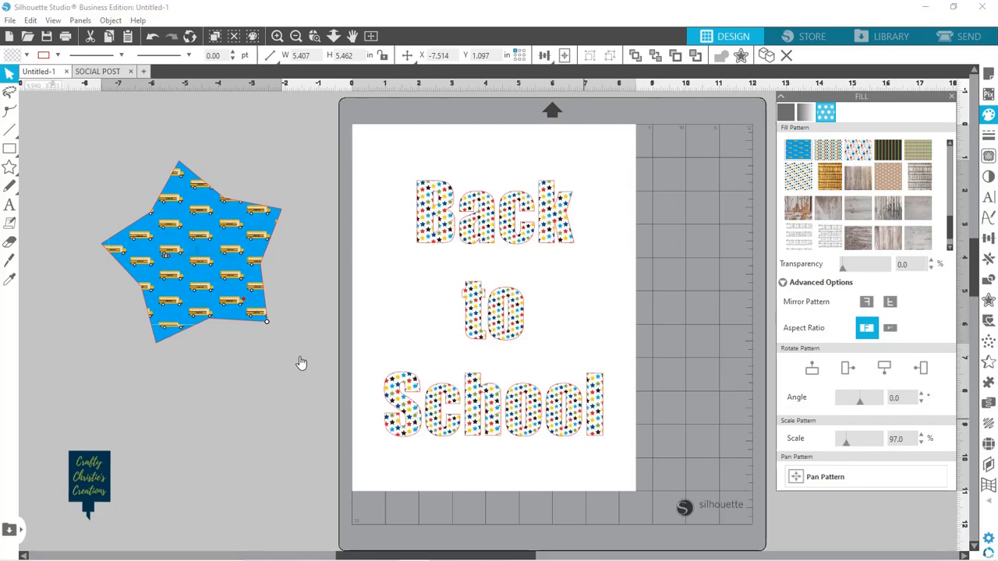
pyautogui.moveTo(220, 288); pyautogui.dragTo(218, 292)
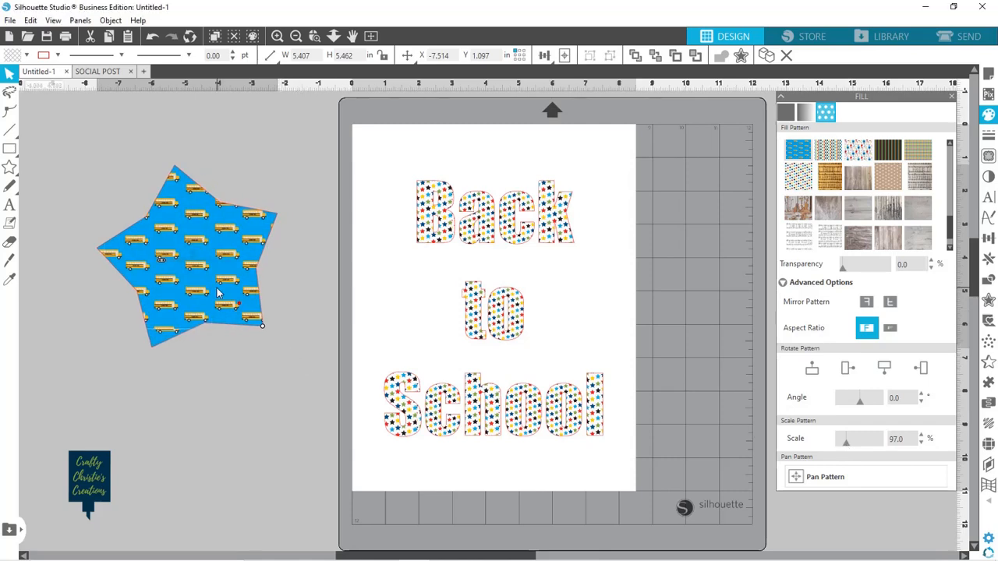
# Step: Pan the bus pattern down and to the left within the star, enlarge its scale to 161%, and deselect the star
pyautogui.click(793, 480)
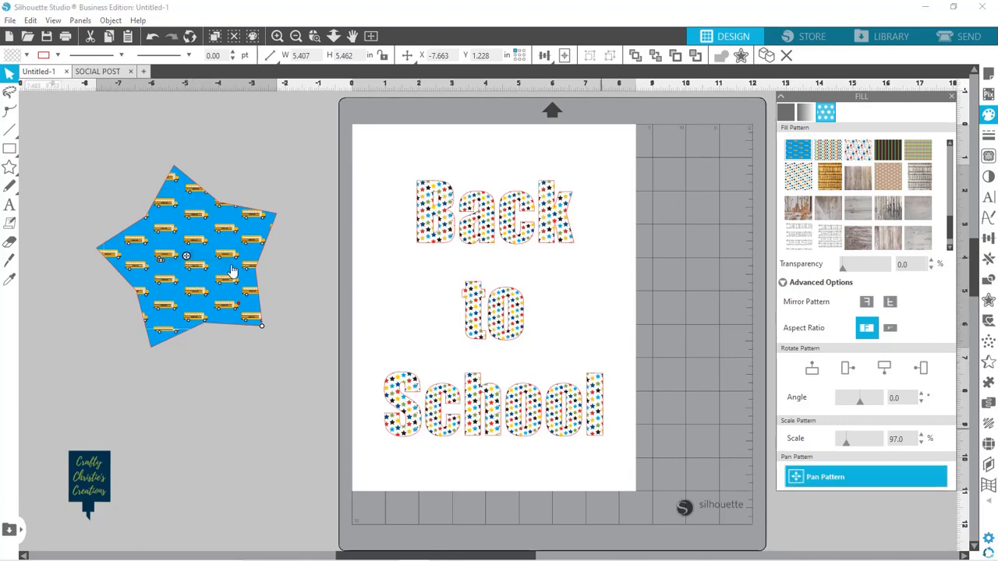
pyautogui.moveTo(187, 257); pyautogui.dragTo(178, 276)
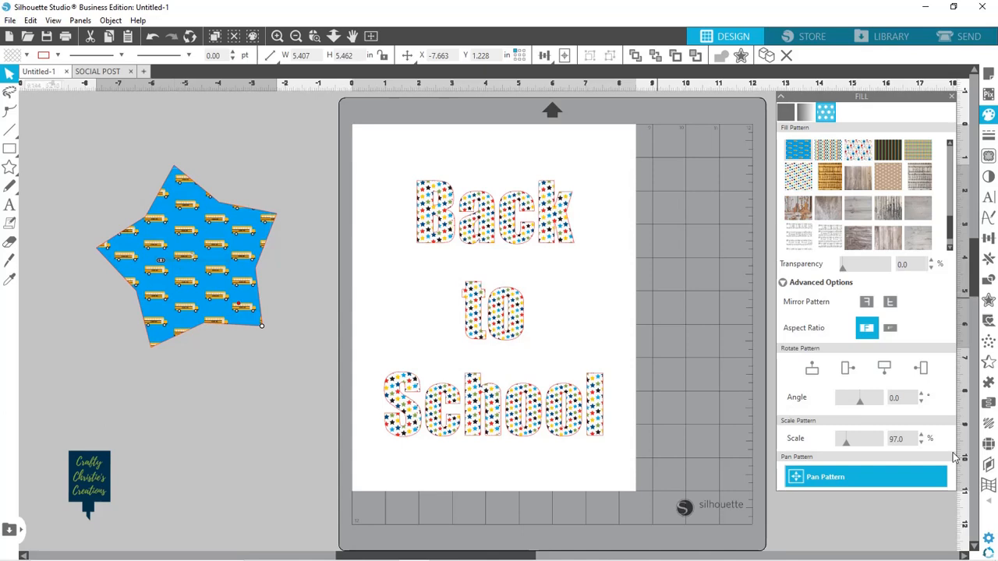
pyautogui.click(894, 475)
pyautogui.moveTo(847, 443); pyautogui.dragTo(851, 443)
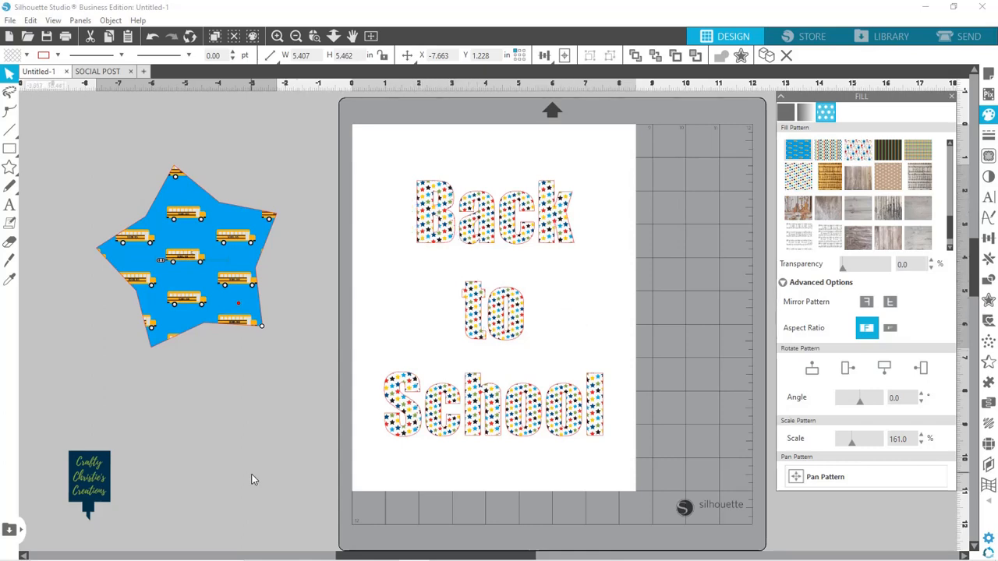
pyautogui.click(196, 436)
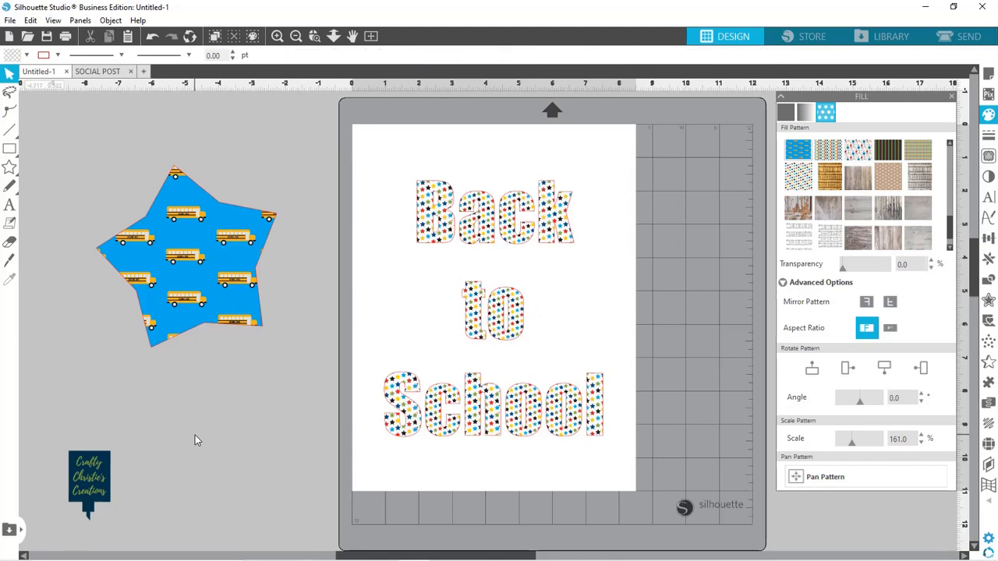